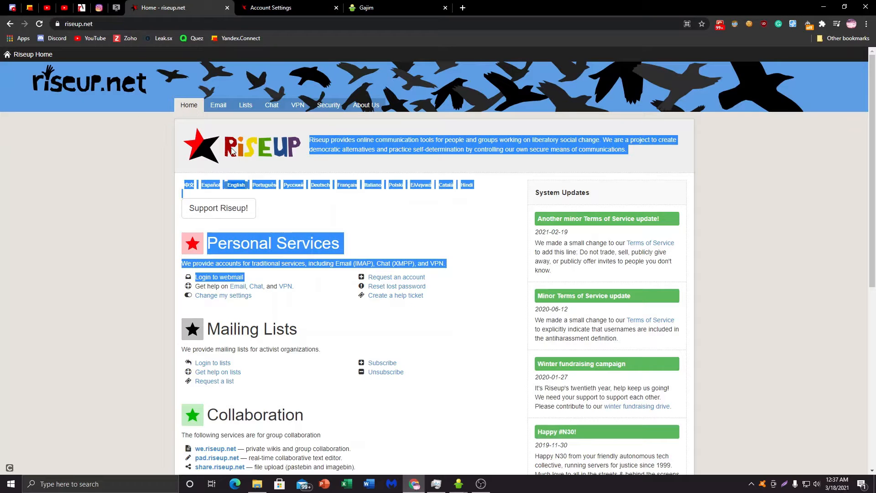
# - Open Riseup's Chat help page and highlight the XMPP setup instructions
pyautogui.click(81, 135)
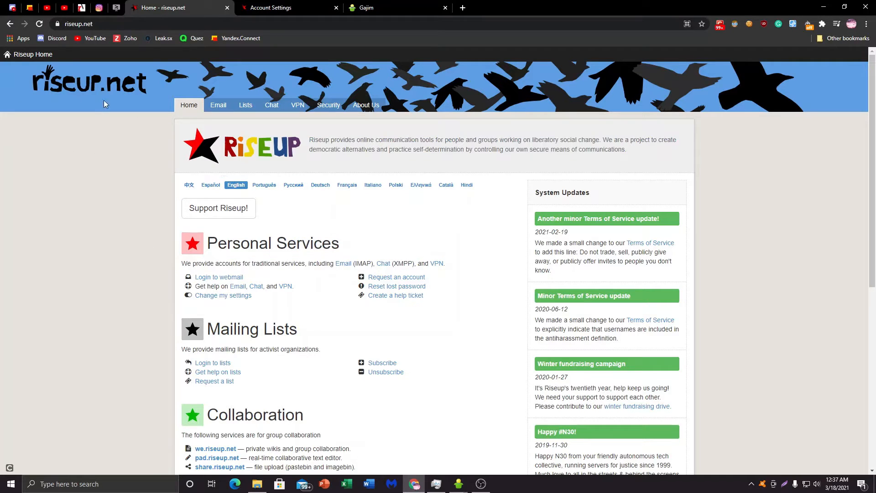
pyautogui.click(164, 29)
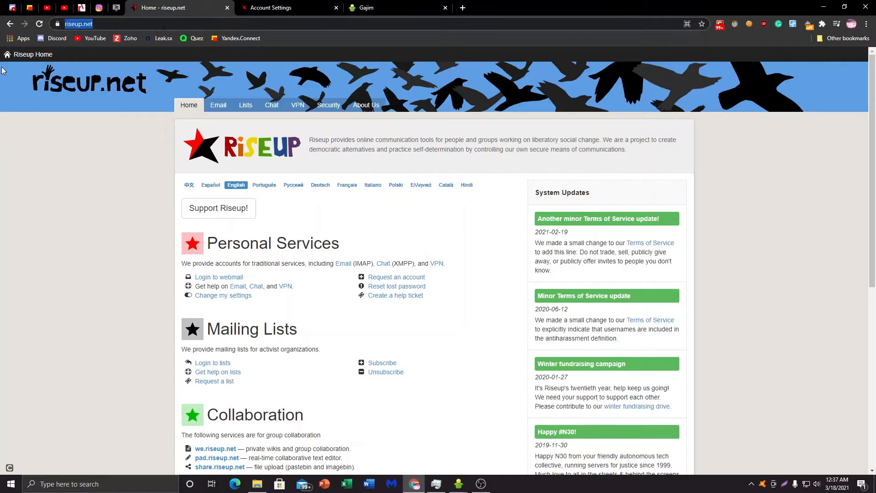
pyautogui.click(272, 106)
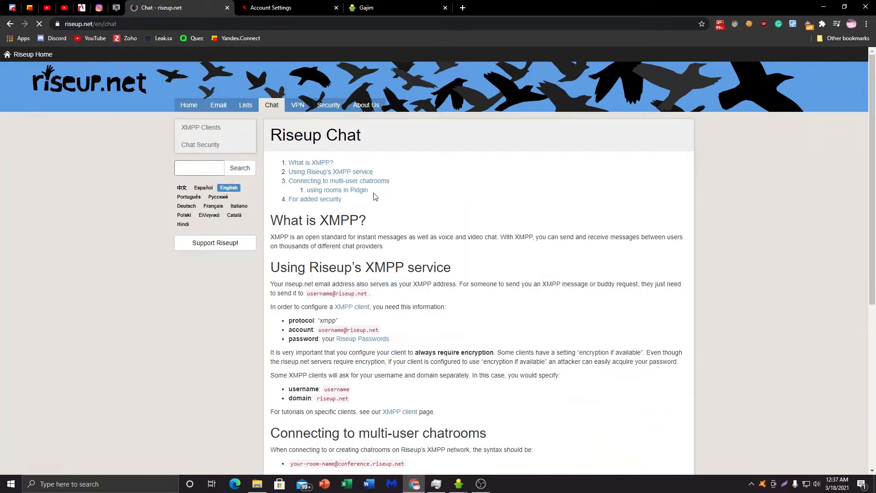
pyautogui.moveTo(272, 216); pyautogui.dragTo(540, 403)
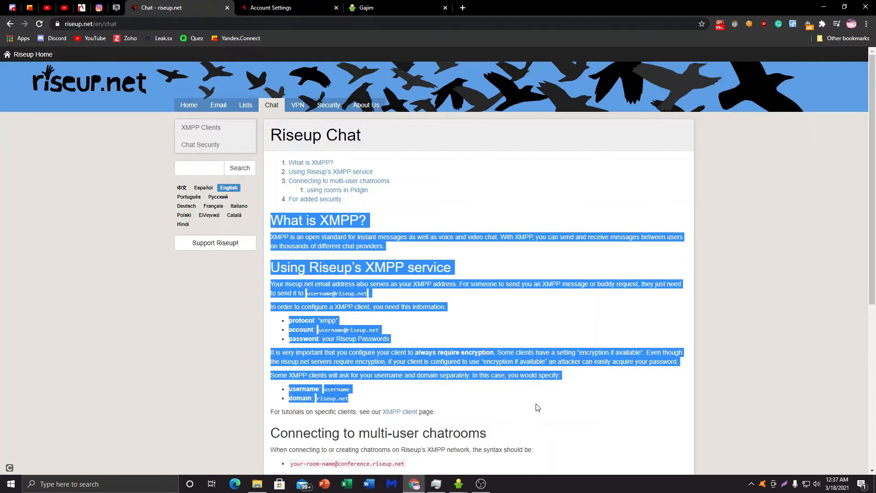
pyautogui.click(538, 403)
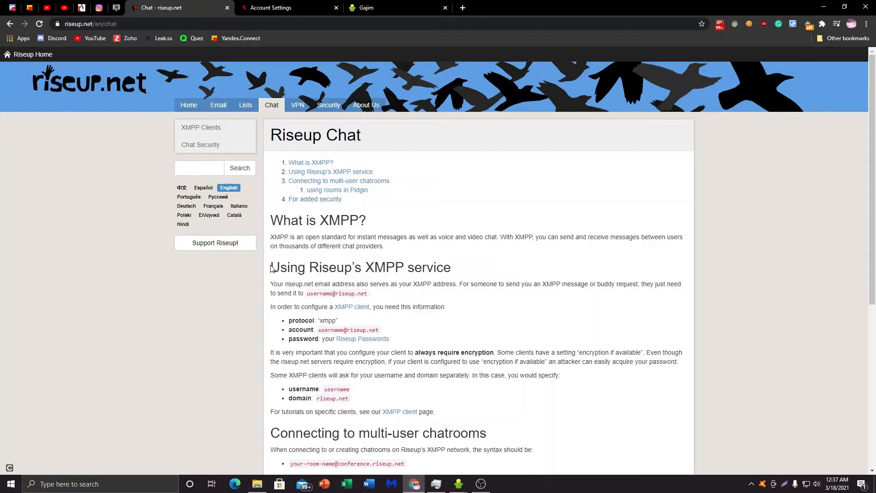
# - Review the Riseup XMPP service section, then go to the Account Settings page
pyautogui.moveTo(282, 268)
pyautogui.mouseDown()
pyautogui.moveTo(409, 375)
pyautogui.moveTo(414, 400)
pyautogui.moveTo(324, 266)
pyautogui.moveTo(273, 267)
pyautogui.mouseUp()
pyautogui.click(412, 398)
pyautogui.click(293, 245)
pyautogui.click(266, 7)
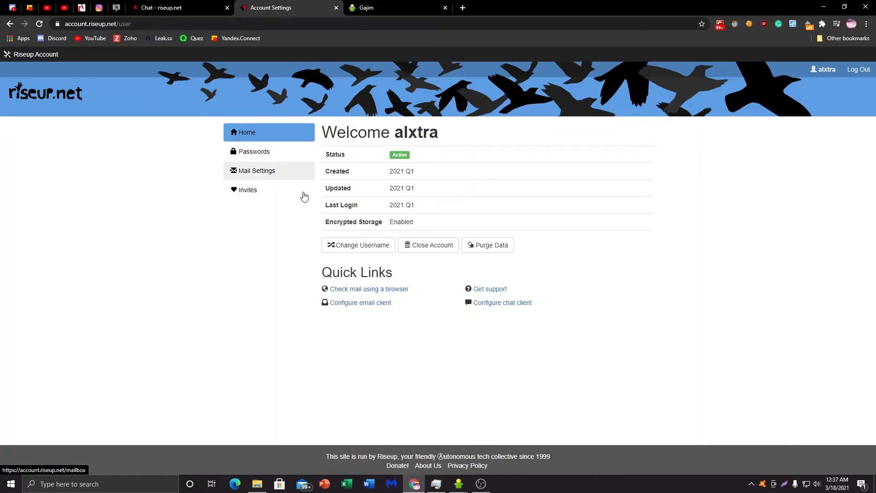
# - Go to Passwords > Service Passwords and find the Chat Password field
pyautogui.click(257, 155)
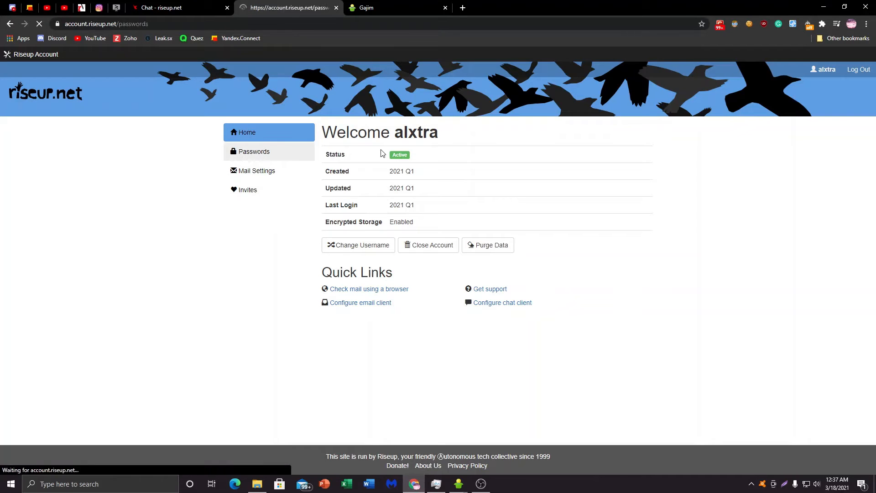
pyautogui.click(491, 137)
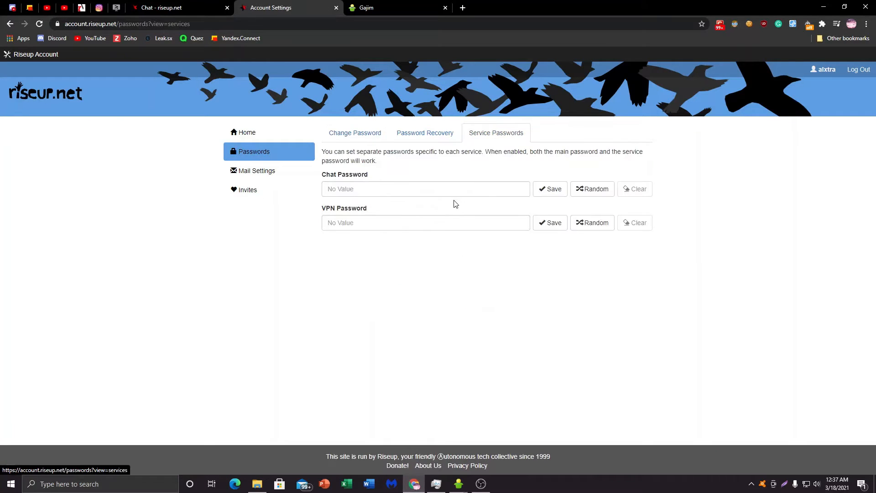
pyautogui.click(444, 190)
pyautogui.moveTo(322, 175); pyautogui.dragTo(379, 169)
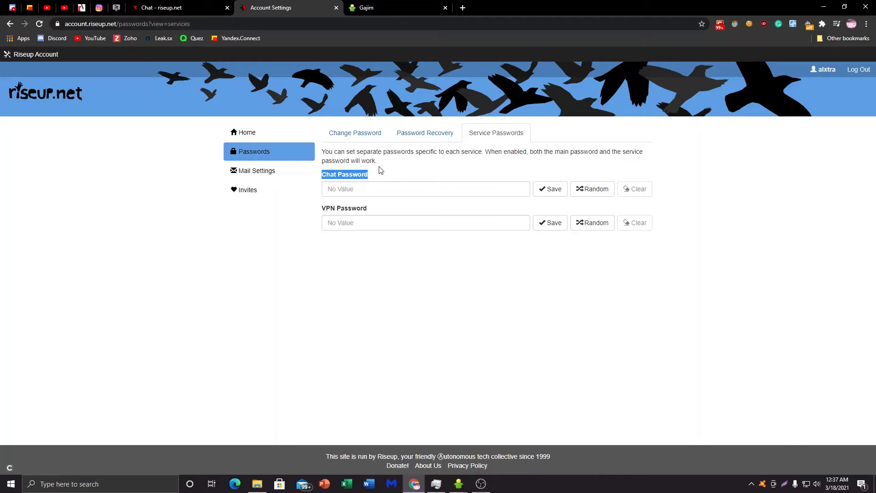
# - Generate and save a random Chat Password, then select the new value
pyautogui.click(385, 187)
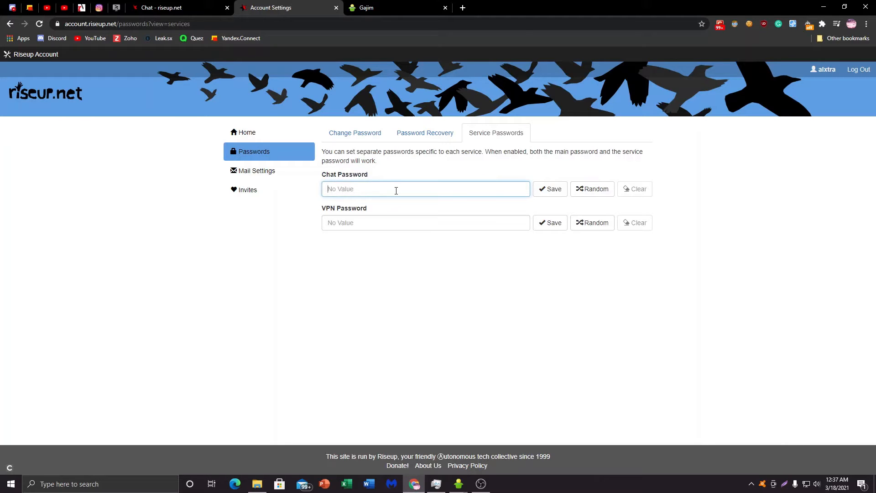
pyautogui.hotkey('ctrl', 'a')
pyautogui.click(590, 190)
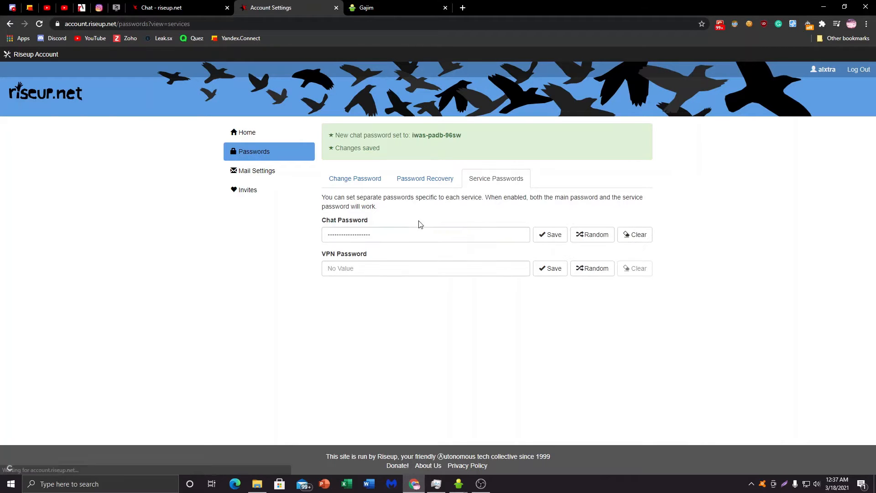
pyautogui.click(401, 235)
pyautogui.moveTo(412, 135); pyautogui.dragTo(461, 136)
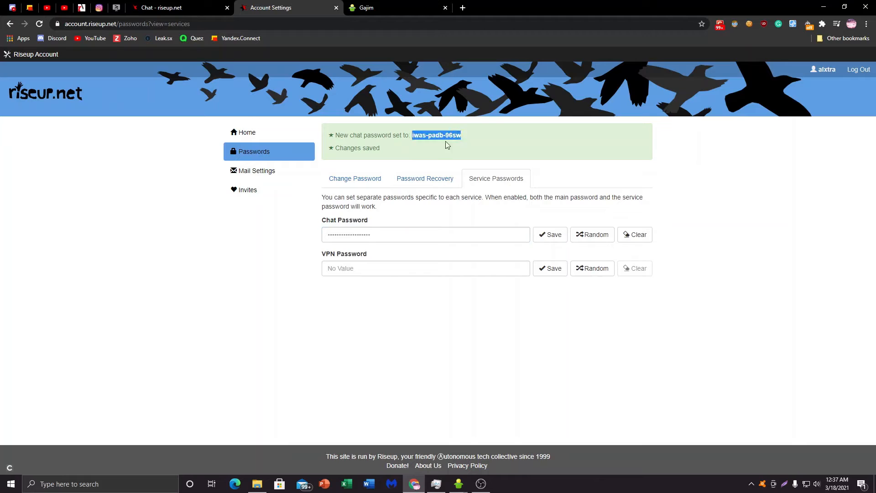
# - Enter a custom chat password and save it, adding a character after the strength error
pyautogui.click(380, 231)
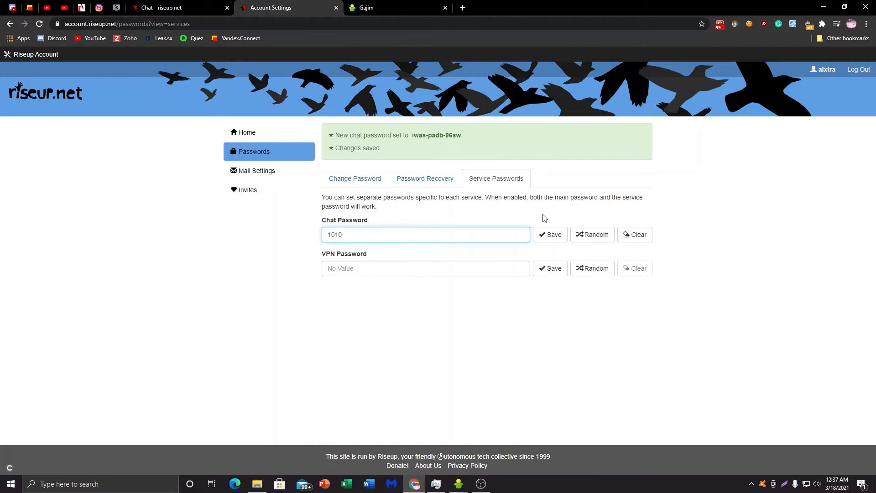
pyautogui.click(550, 234)
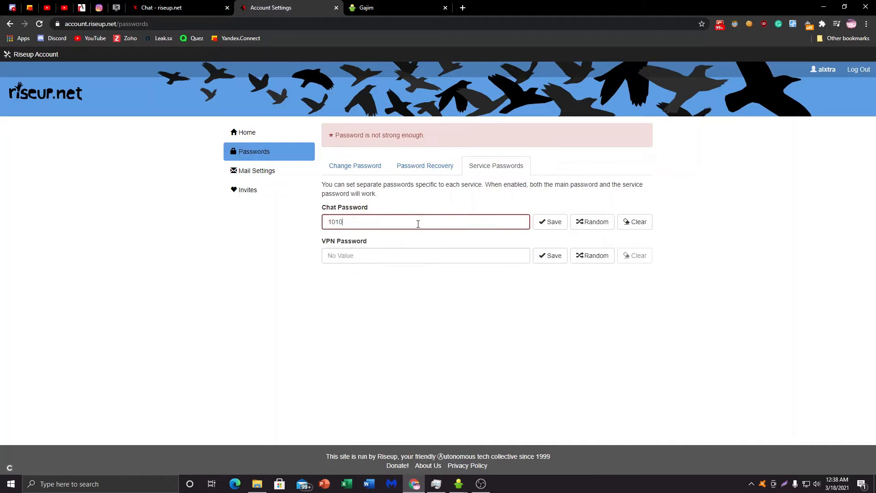
pyautogui.click(545, 227)
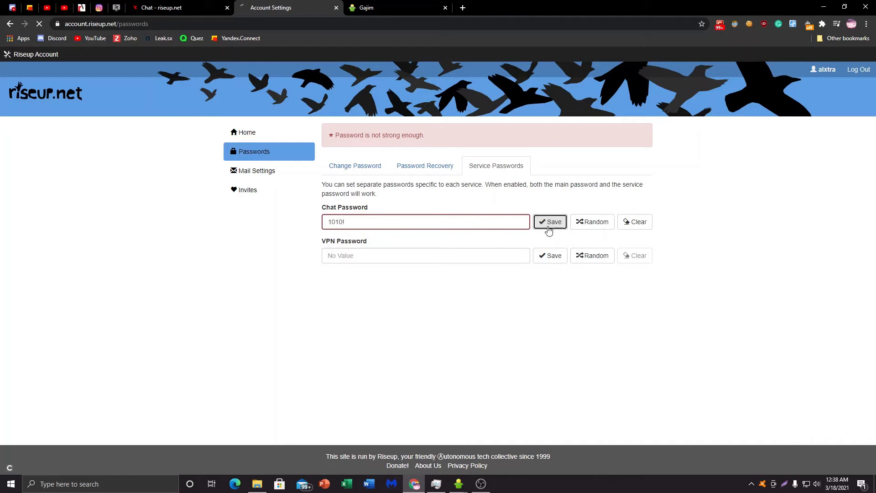
# - Replace it with a stronger chat password that saves successfully, then go to the Gajim website
pyautogui.tripleClick(481, 223)
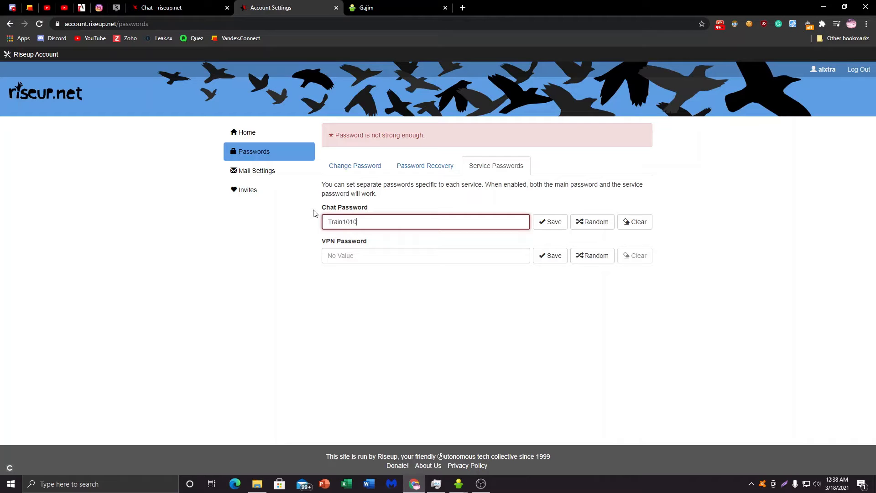
pyautogui.hotkey('ctrl', 'a')
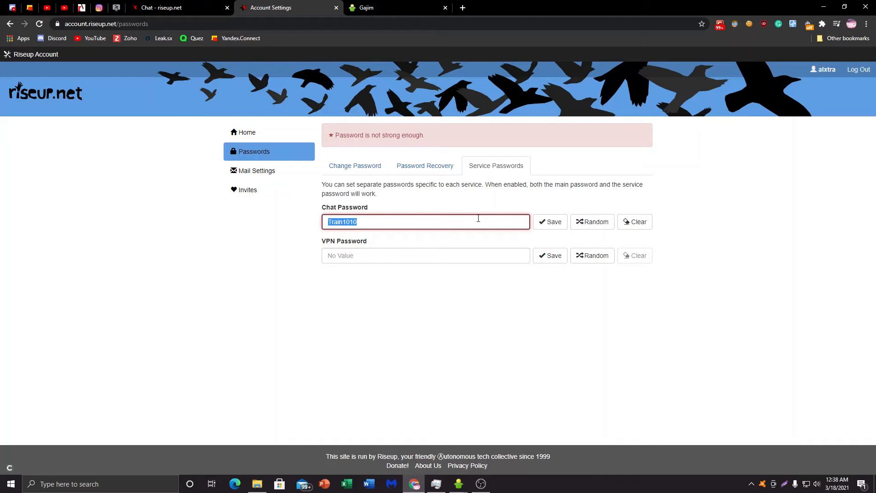
pyautogui.click(554, 223)
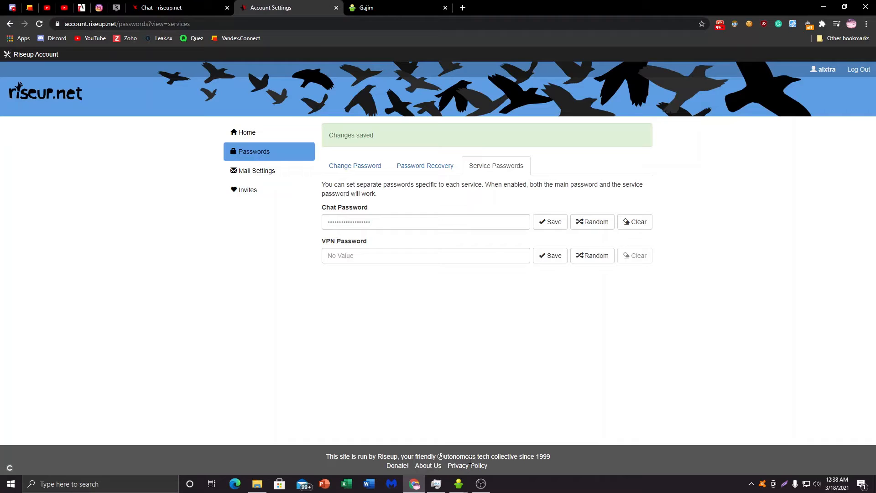
pyautogui.click(399, 5)
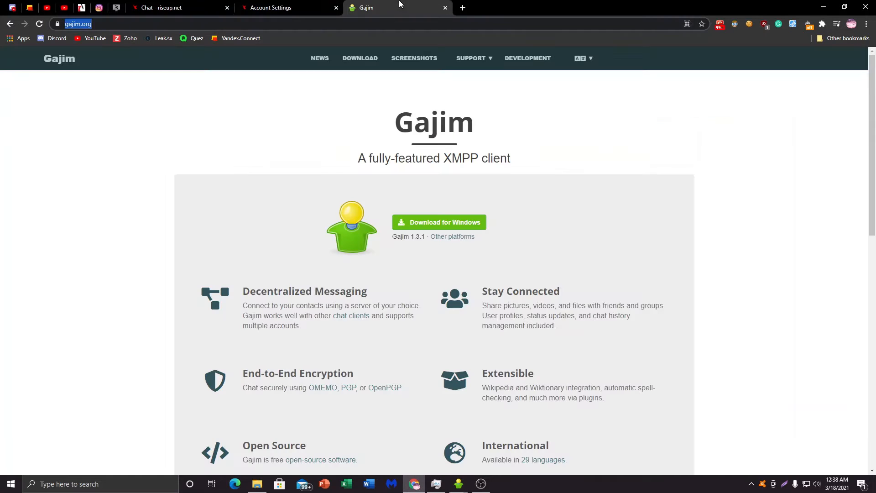
pyautogui.click(117, 23)
pyautogui.moveTo(113, 24); pyautogui.dragTo(86, 23)
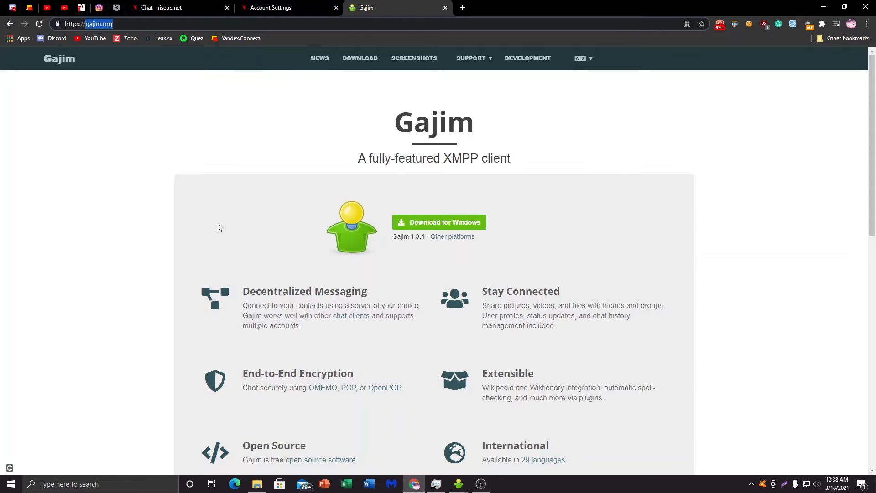
pyautogui.scroll(-2, 405, 372)
pyautogui.moveTo(409, 375); pyautogui.dragTo(368, 374)
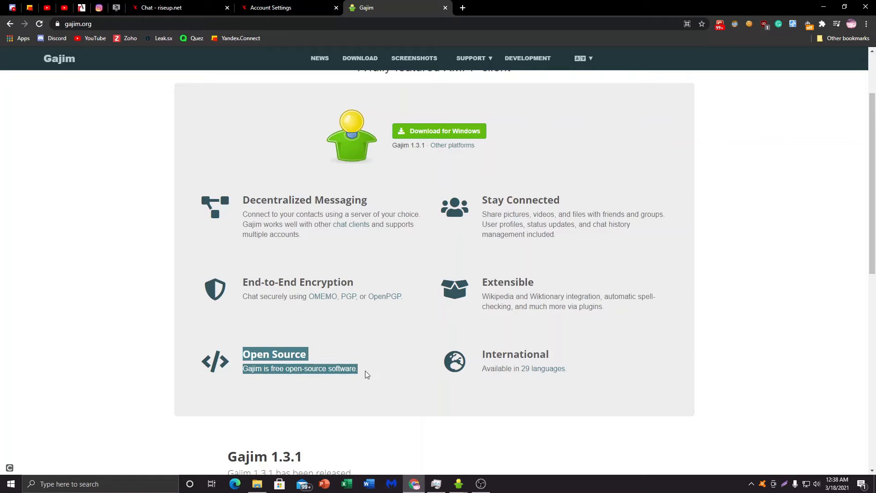
pyautogui.click(407, 375)
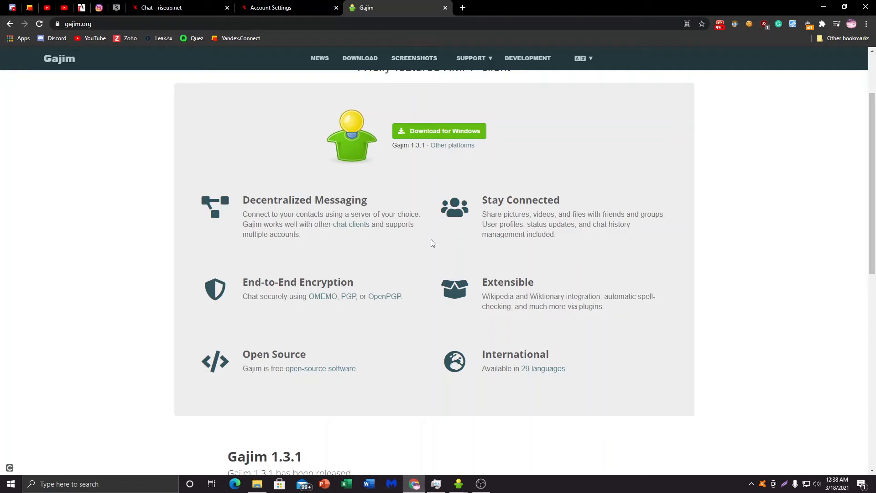
pyautogui.moveTo(246, 197); pyautogui.dragTo(641, 374)
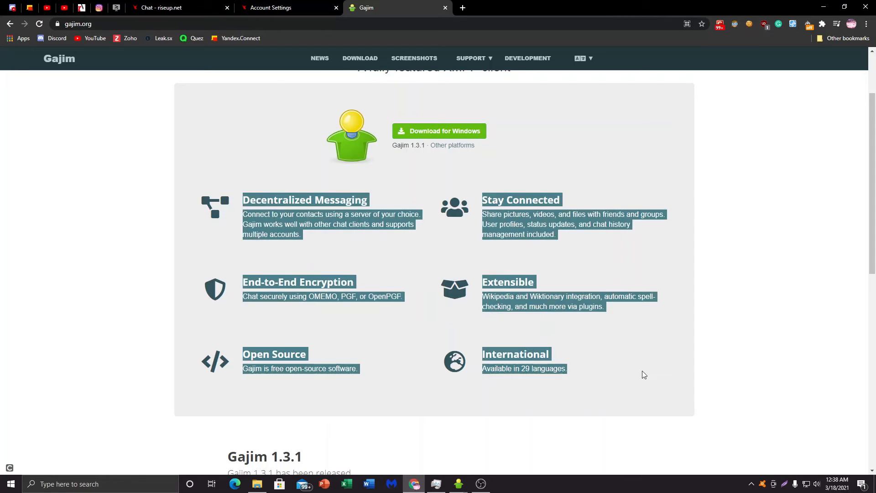
pyautogui.click(641, 373)
pyautogui.scroll(2, 490, 237)
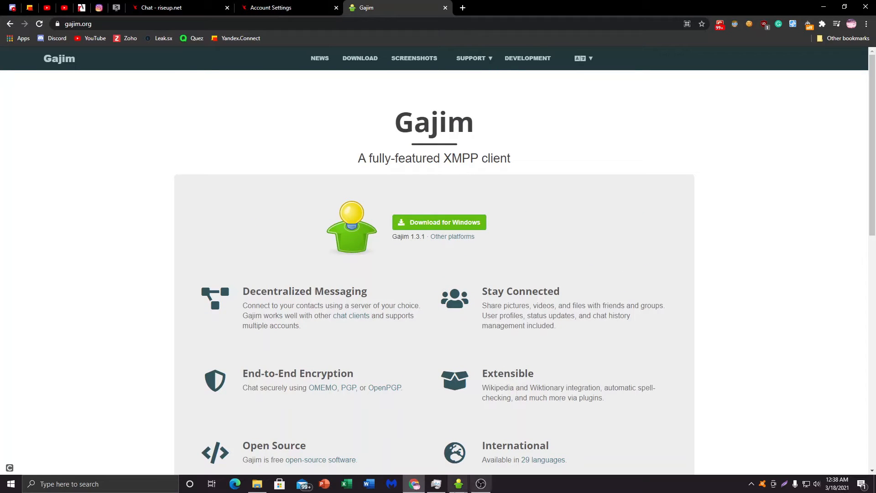
# - Position Gajim's Add Account window and highlight the Riseup account username on the overview page
pyautogui.moveTo(458, 483)
pyautogui.click(535, 440)
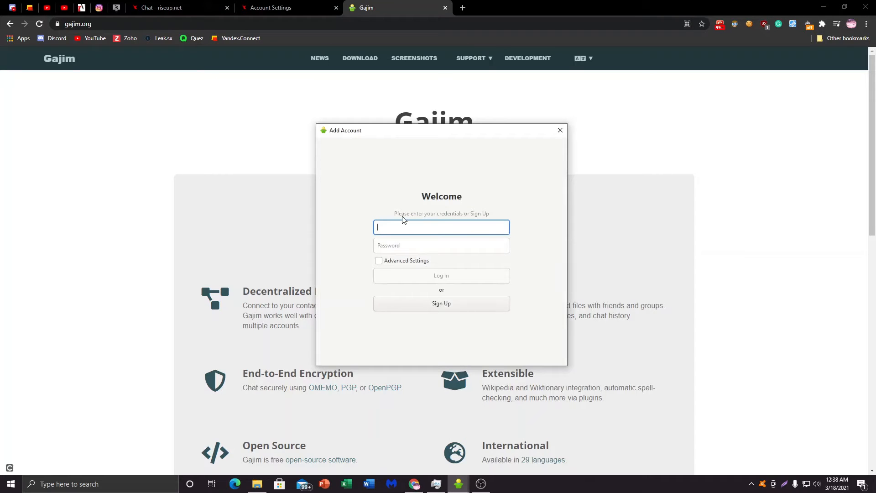
pyautogui.moveTo(363, 137)
pyautogui.mouseDown()
pyautogui.moveTo(338, 130)
pyautogui.moveTo(349, 141)
pyautogui.mouseUp()
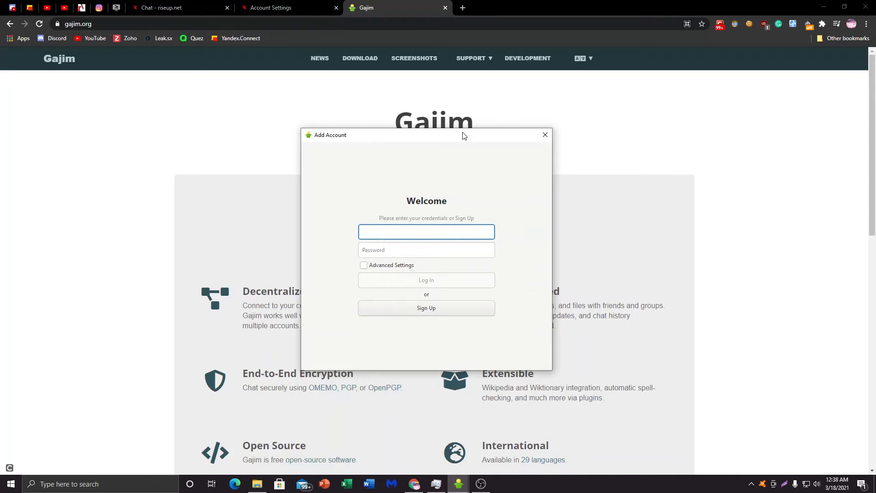
pyautogui.click(215, 6)
pyautogui.click(277, 6)
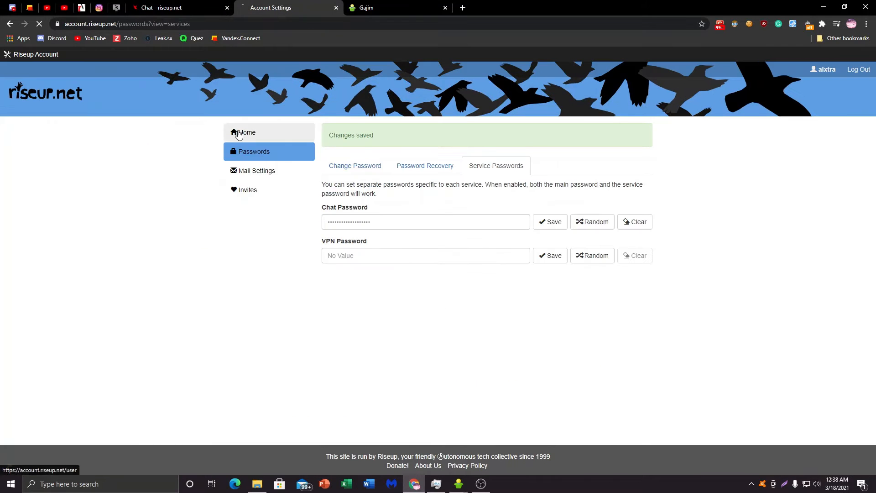
pyautogui.click(239, 132)
pyautogui.moveTo(395, 133); pyautogui.dragTo(453, 135)
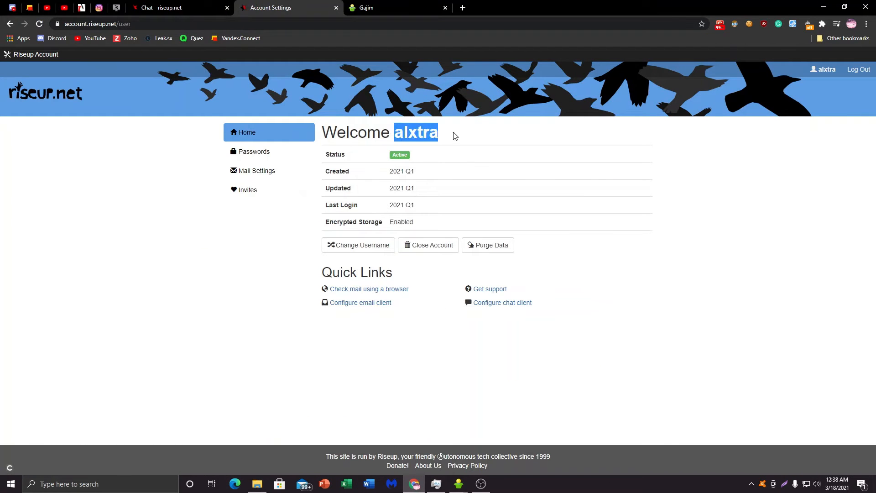
pyautogui.click(411, 130)
pyautogui.doubleClick(406, 133)
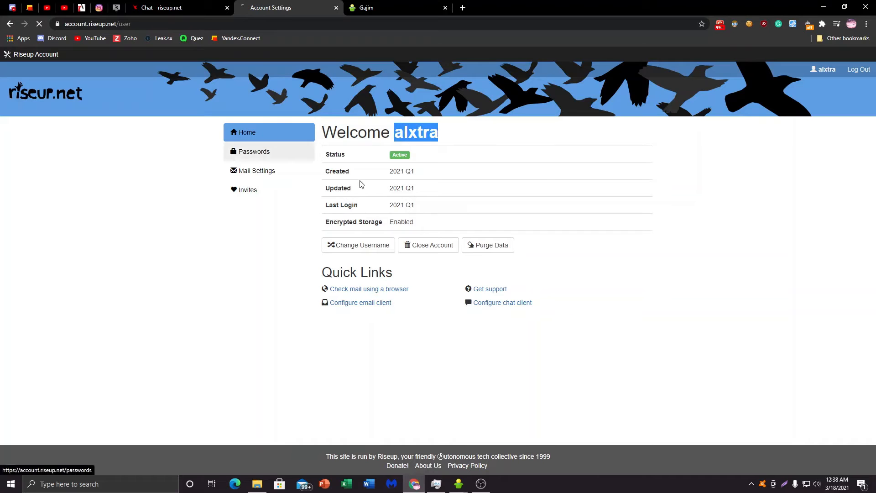
# - Enter the riseup.net XMPP address and chat password in Add Account and log in
pyautogui.click(464, 485)
pyautogui.click(512, 449)
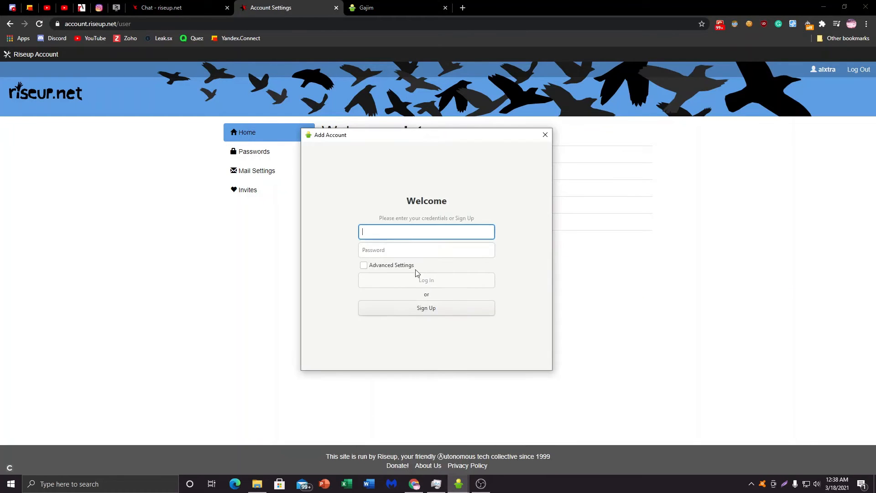
pyautogui.moveTo(370, 136); pyautogui.dragTo(392, 235)
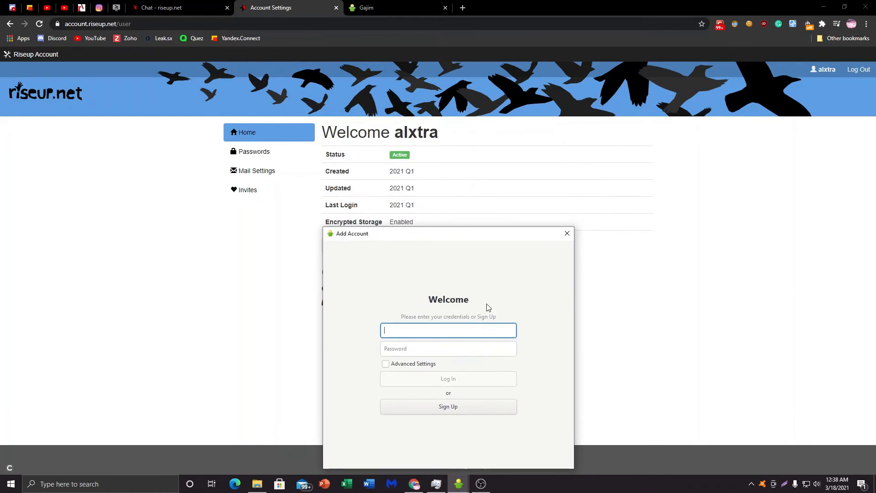
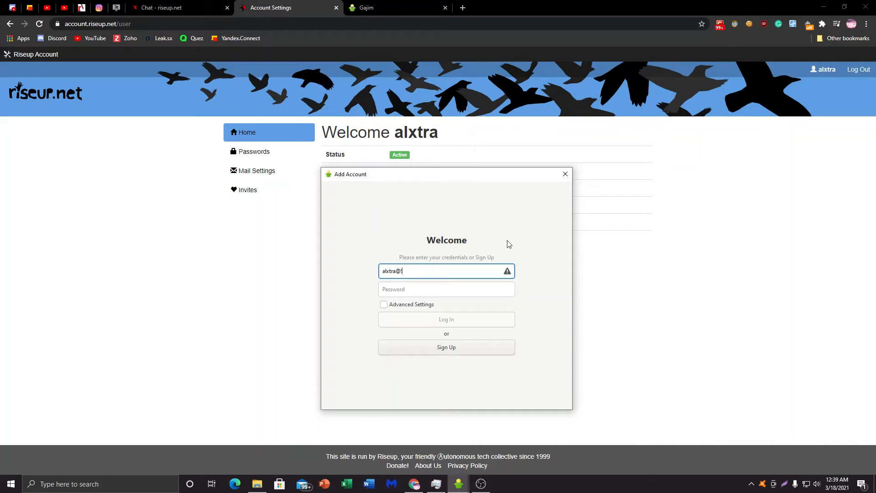
pyautogui.press('Tab')
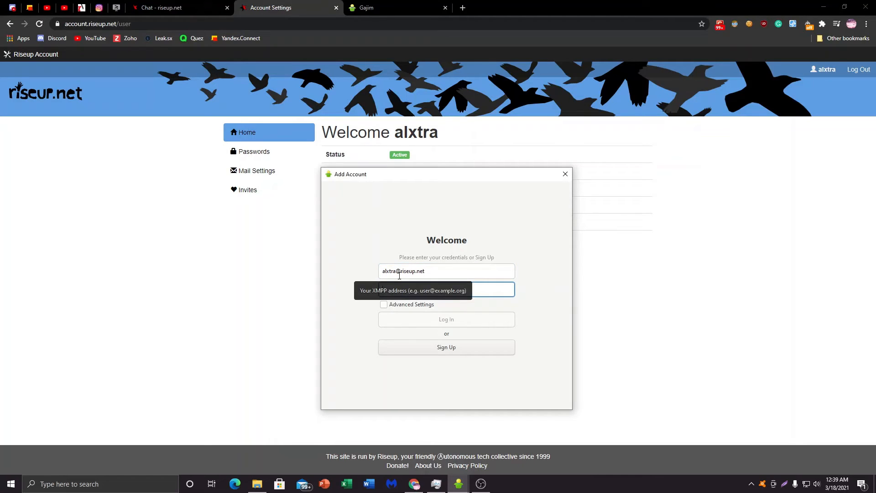
pyautogui.write('••')
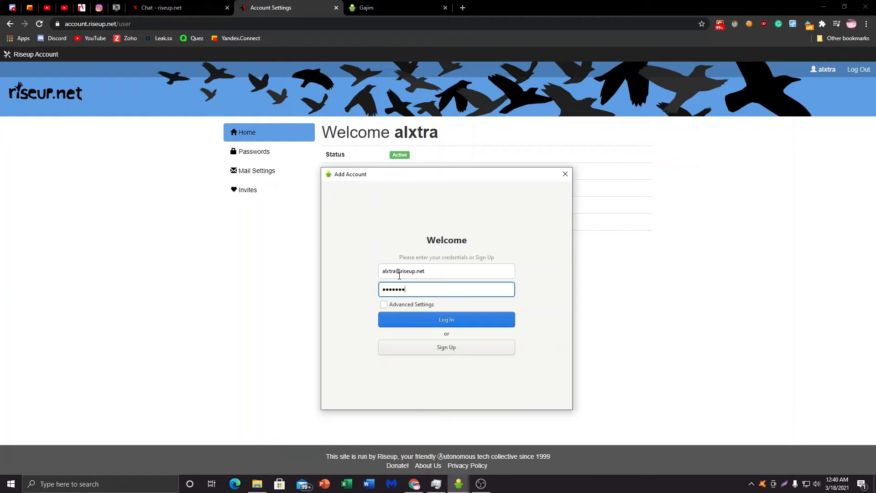
pyautogui.click(441, 319)
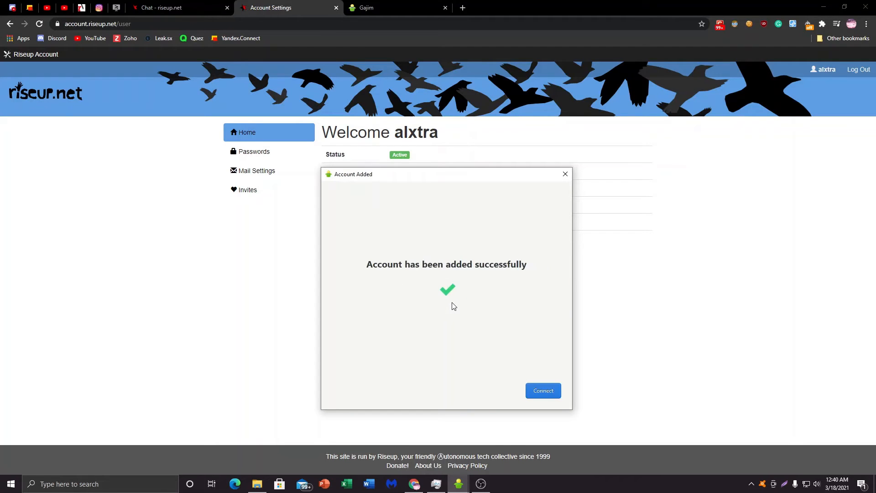
# - Connect the new Riseup account, then go back and close the Accounts window
pyautogui.click(545, 391)
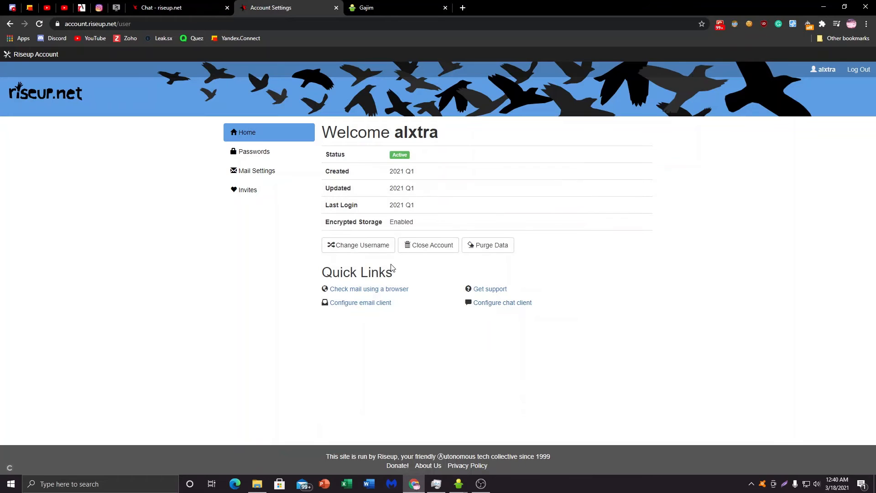
pyautogui.moveTo(459, 482)
pyautogui.click(483, 455)
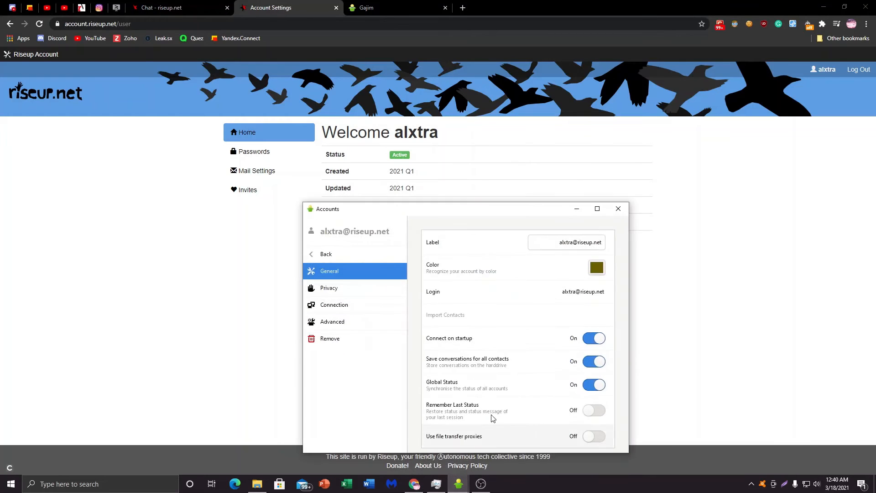
pyautogui.click(322, 253)
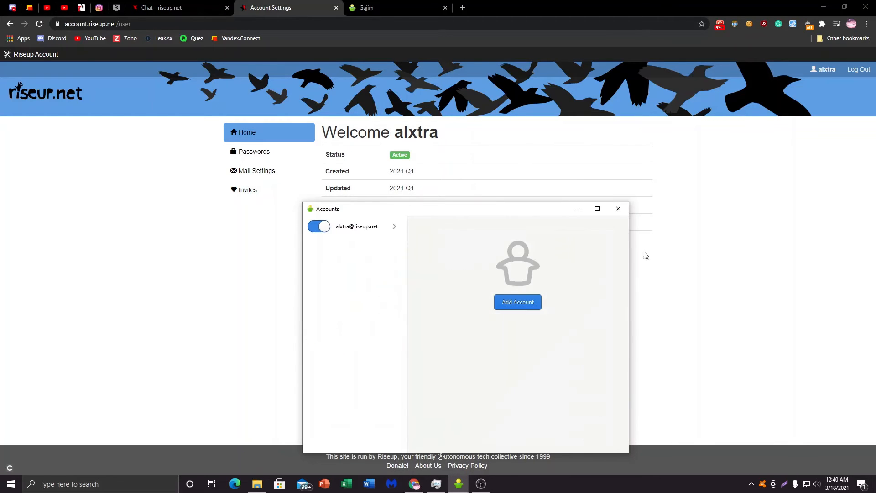
pyautogui.click(625, 210)
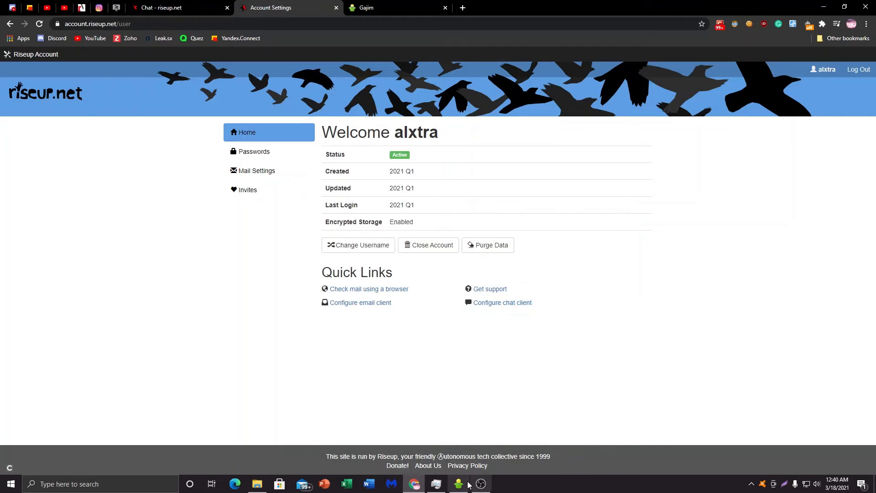
# - Move the contact list aside and open the Riseup account's settings via Accounts > Modify Account
pyautogui.moveTo(498, 160); pyautogui.dragTo(388, 179)
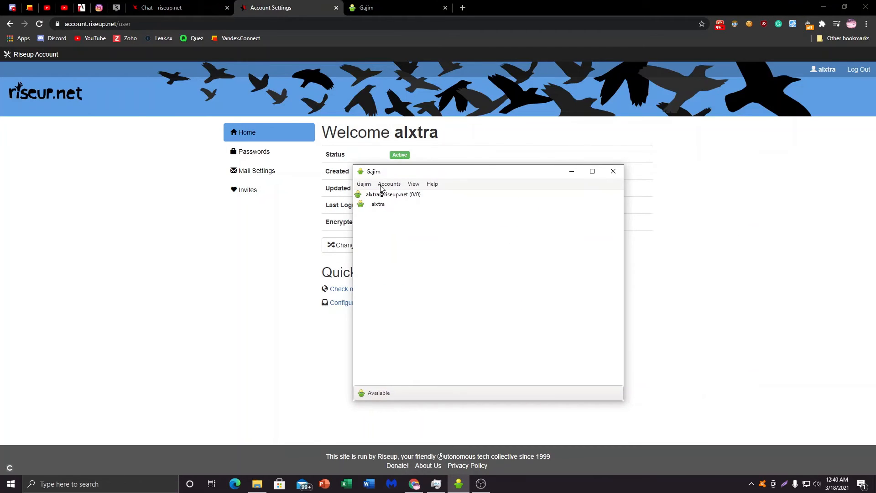
pyautogui.click(394, 183)
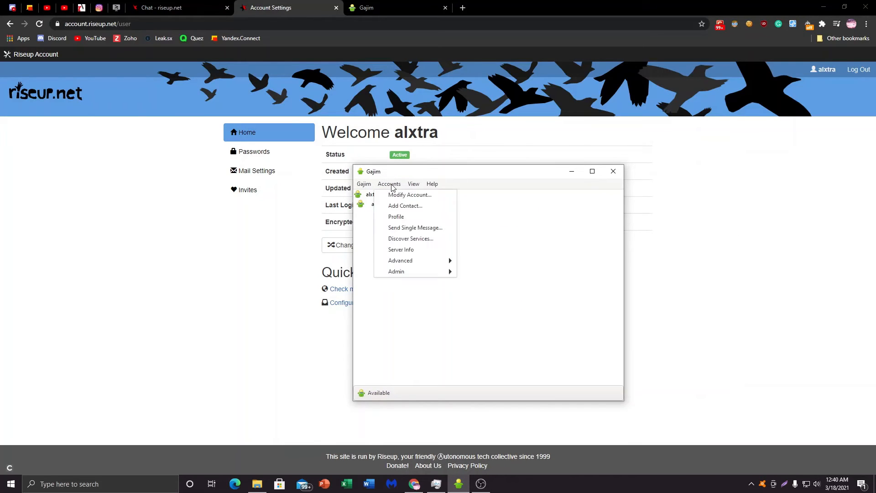
pyautogui.click(402, 195)
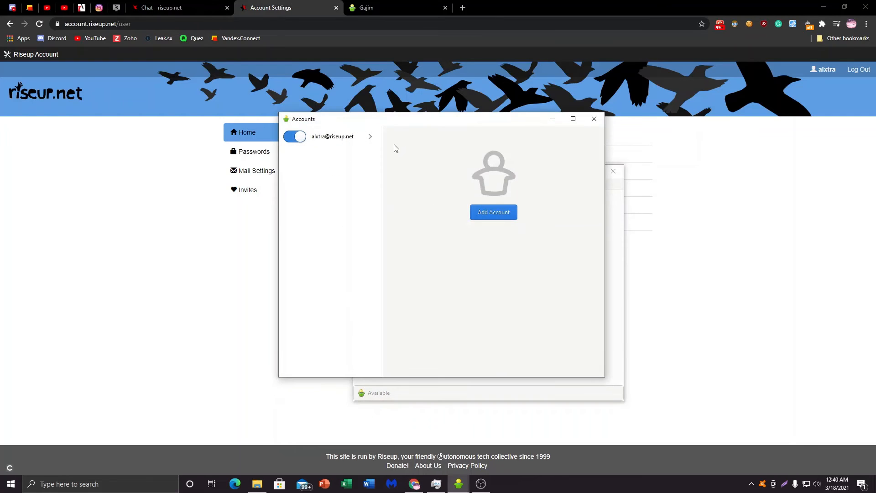
pyautogui.click(371, 138)
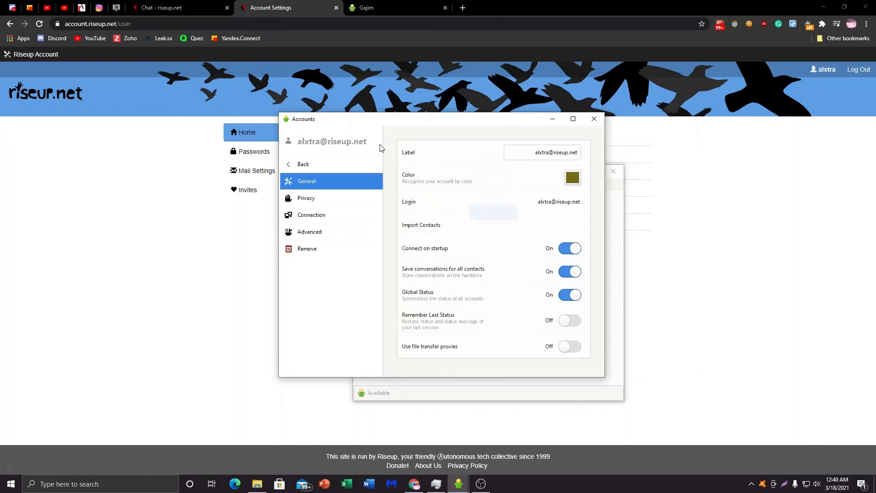
# - Set the account colour to black, turn on file transfer proxies, and close Accounts
pyautogui.click(575, 179)
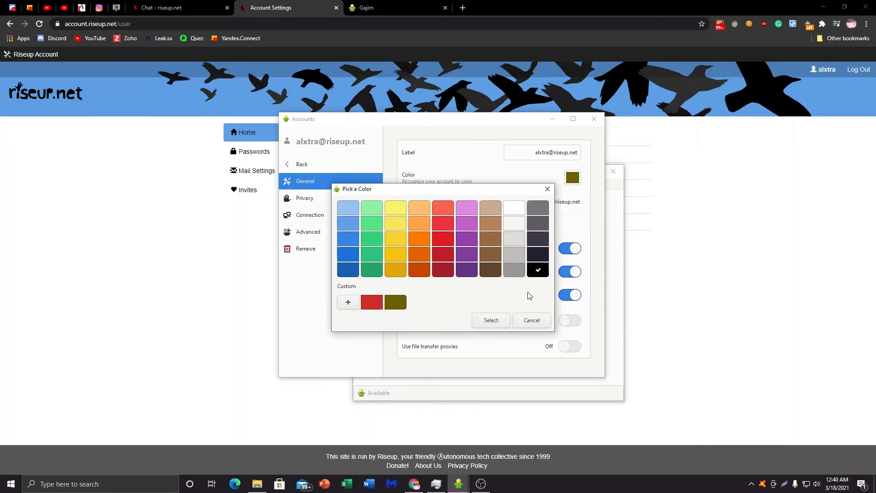
pyautogui.click(486, 322)
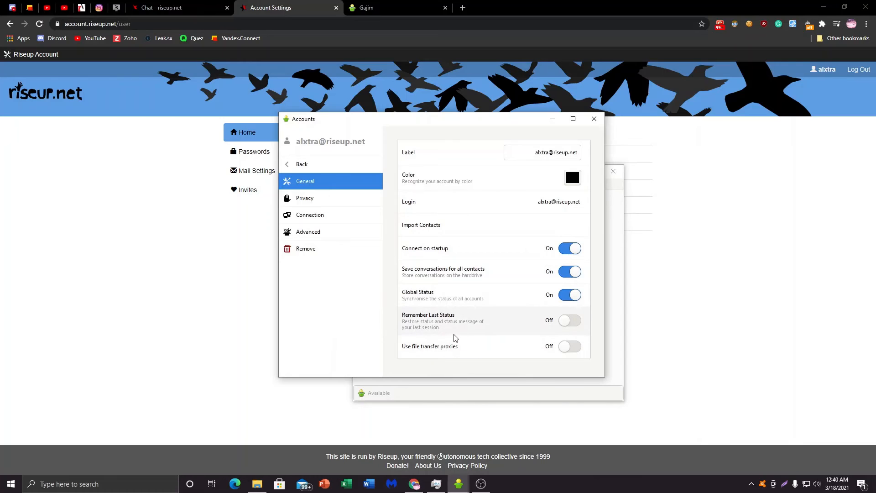
pyautogui.click(567, 348)
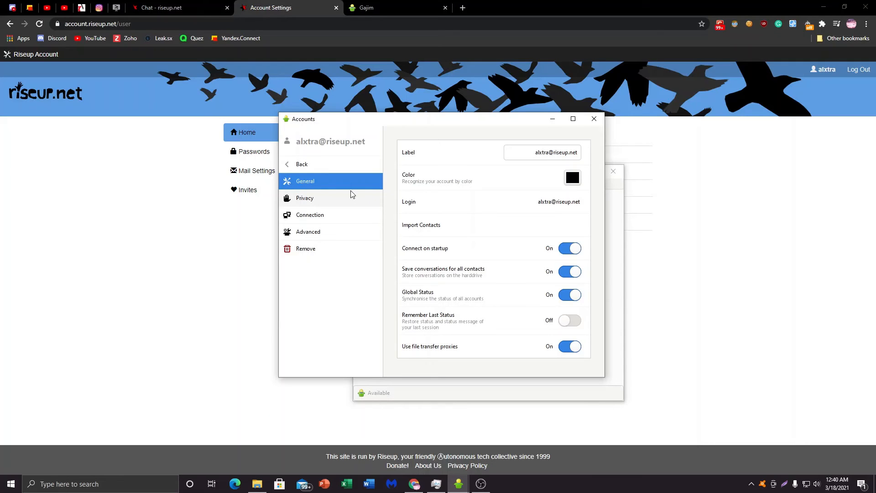
pyautogui.click(335, 199)
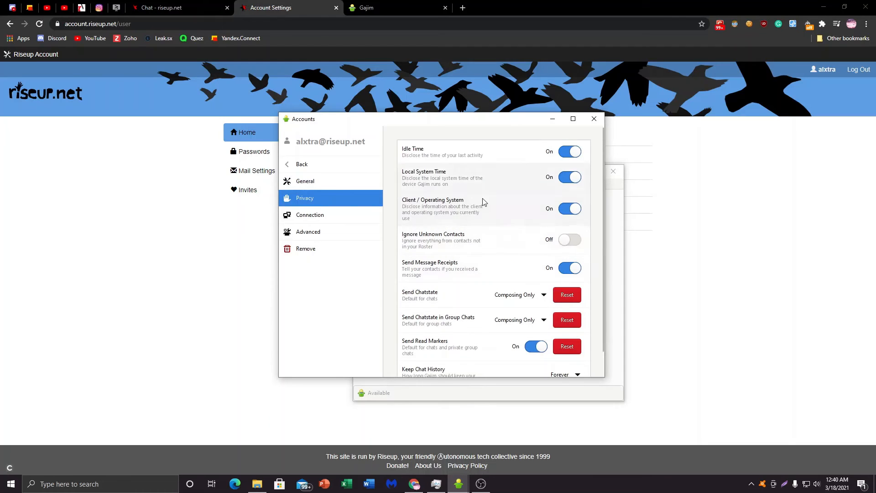
pyautogui.click(593, 118)
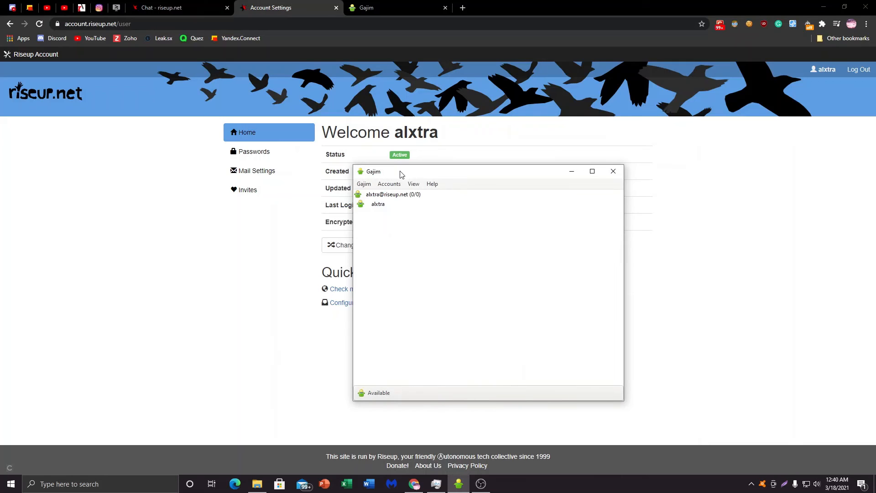
# - Move the contact list and look through the Gajim menu and the contact's context menu
pyautogui.moveTo(401, 174); pyautogui.dragTo(290, 111)
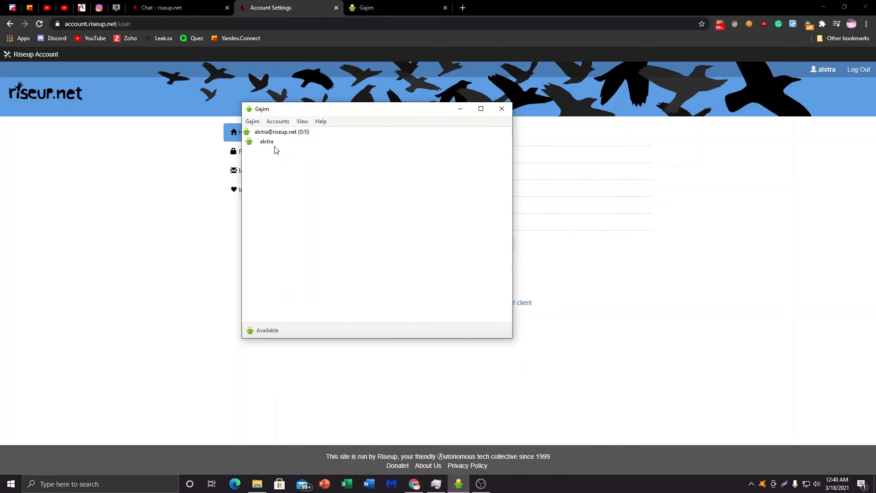
pyautogui.click(250, 123)
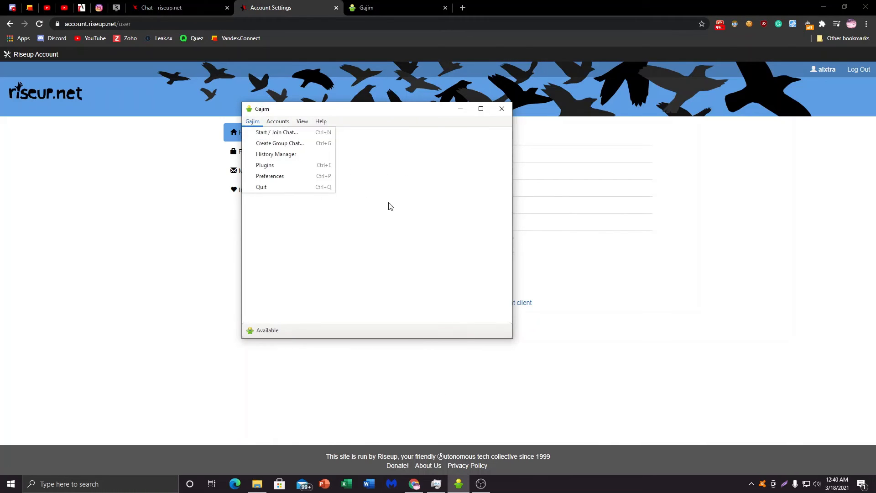
pyautogui.rightClick(269, 142)
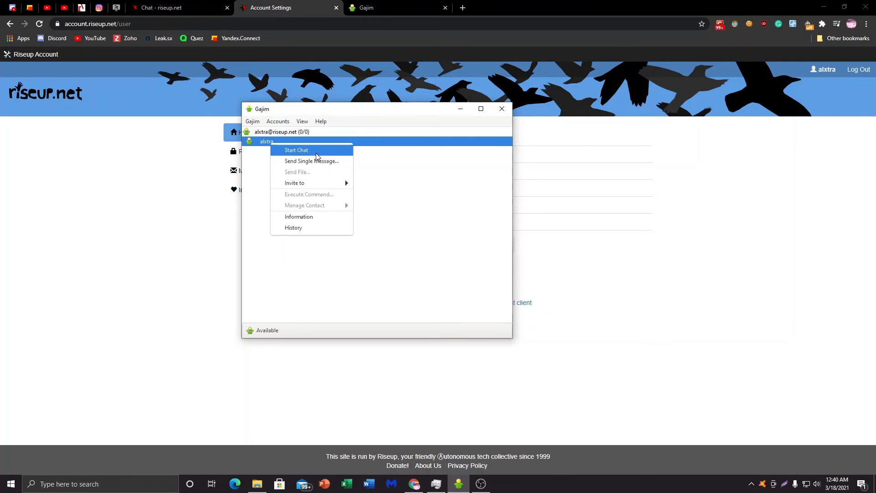
pyautogui.moveTo(344, 184)
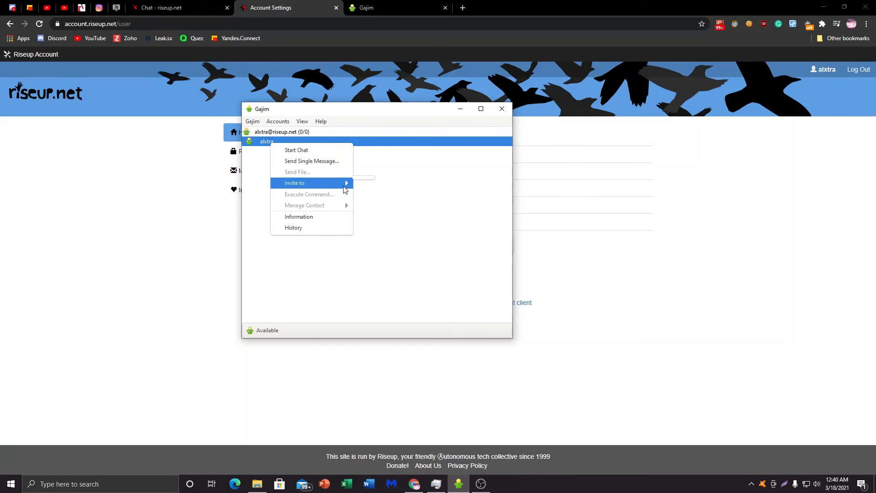
pyautogui.click(422, 232)
# - Double-click the roster's only contact to start a chat with it
pyautogui.moveTo(273, 144)
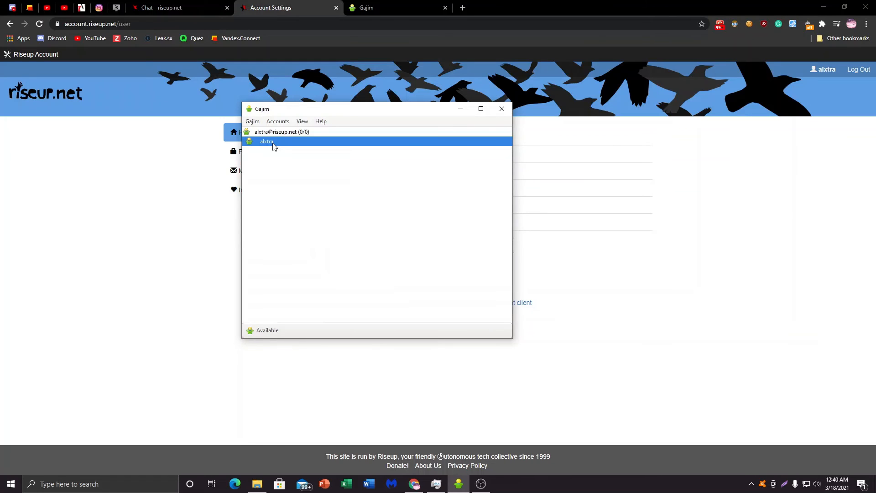
pyautogui.doubleClick(273, 144)
pyautogui.click(117, 135)
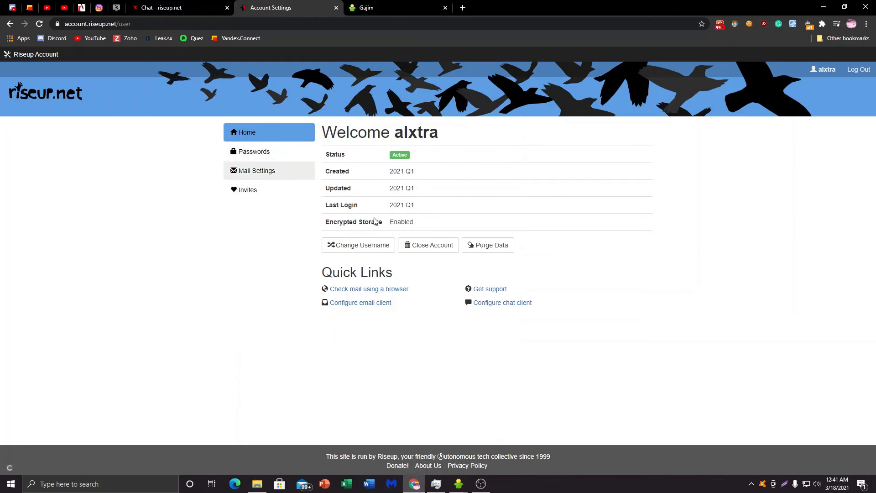
pyautogui.click(458, 484)
# - Bring the chat window forward and set its encryption to OMEMO
pyautogui.click(491, 439)
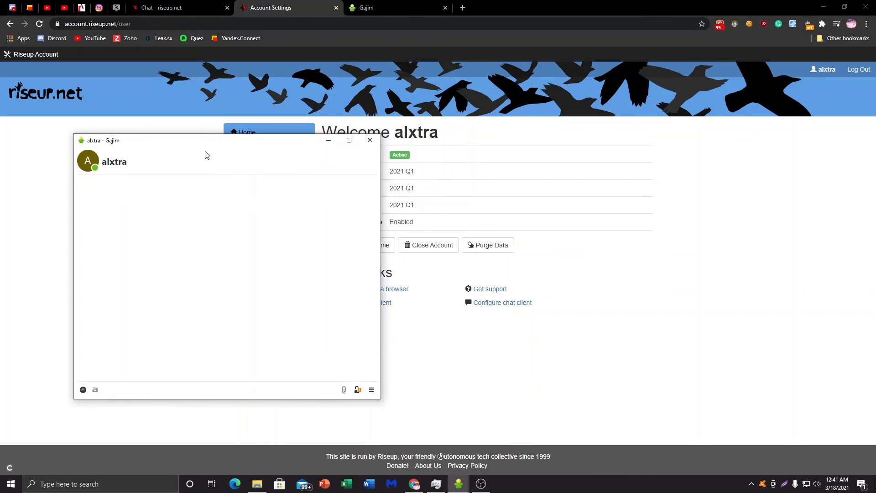
pyautogui.moveTo(205, 156); pyautogui.dragTo(405, 164)
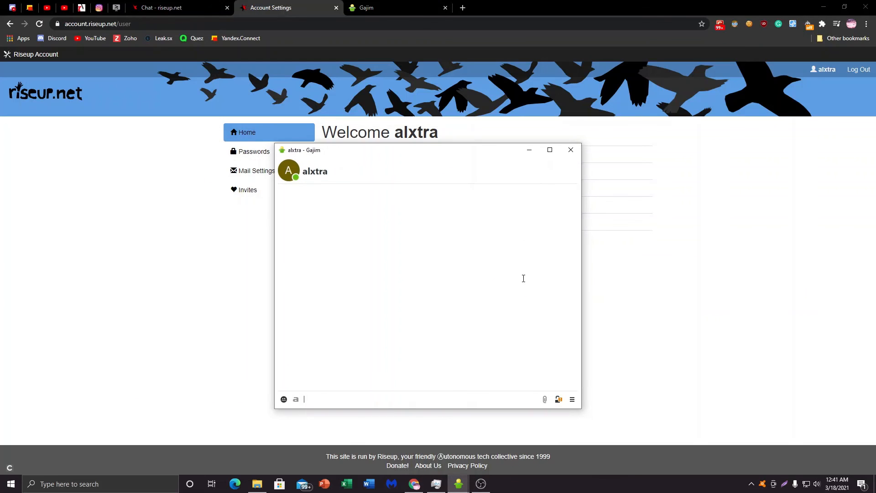
pyautogui.click(559, 400)
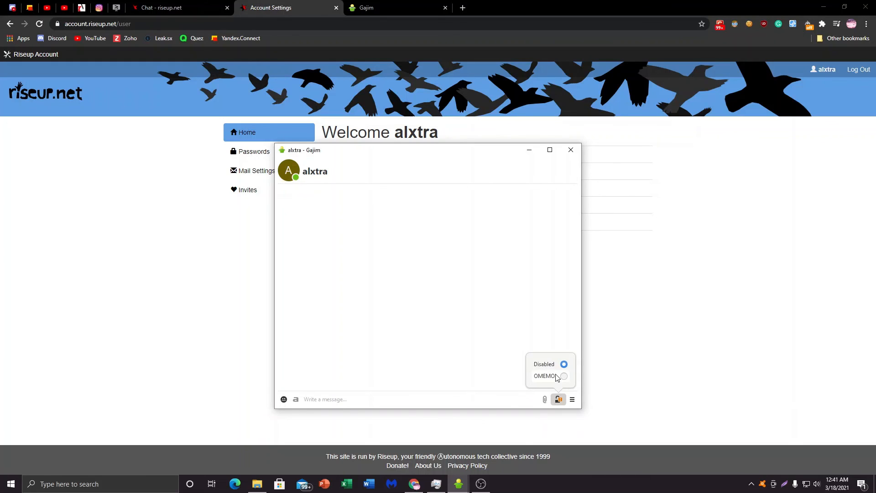
pyautogui.click(558, 377)
pyautogui.click(501, 398)
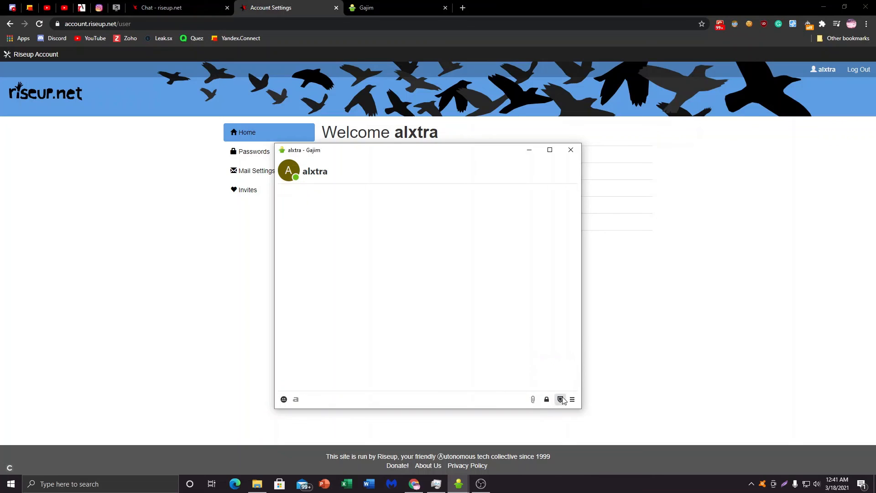
pyautogui.click(560, 399)
# - Place the OMEMO Fingerprints window on the right and shift the chat window left
pyautogui.moveTo(367, 181); pyautogui.dragTo(364, 138)
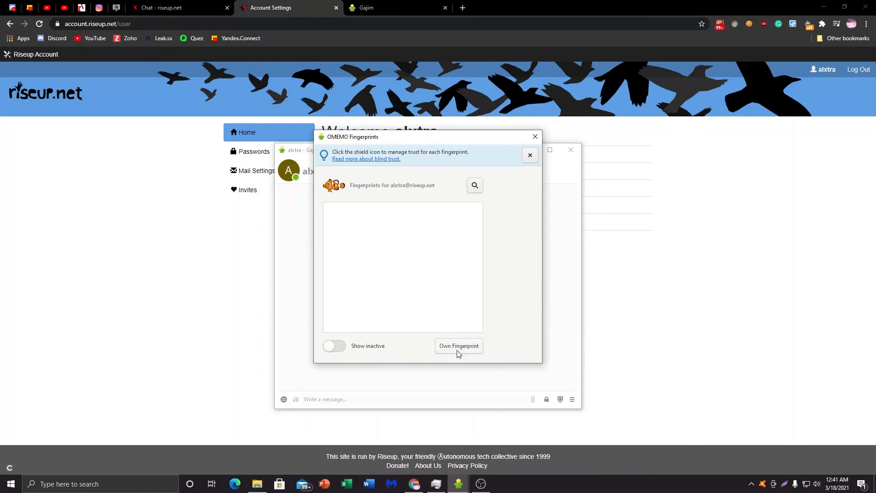
pyautogui.moveTo(371, 138); pyautogui.dragTo(648, 176)
pyautogui.moveTo(390, 159); pyautogui.dragTo(247, 145)
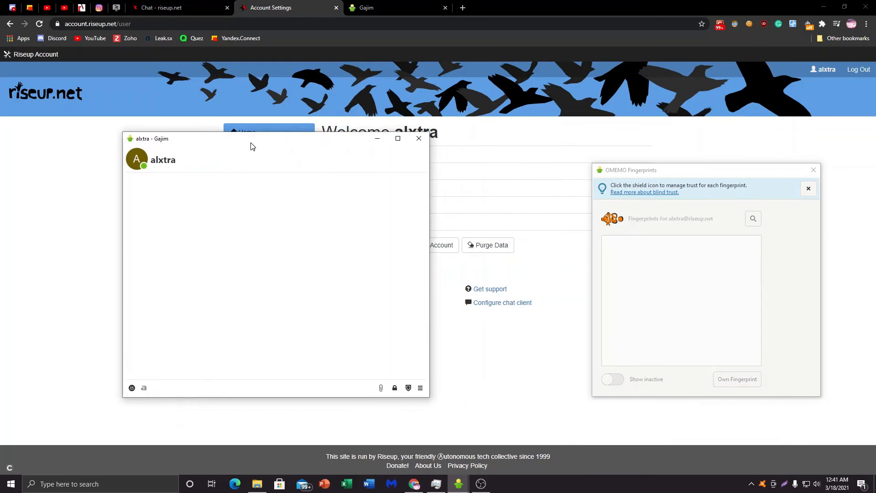